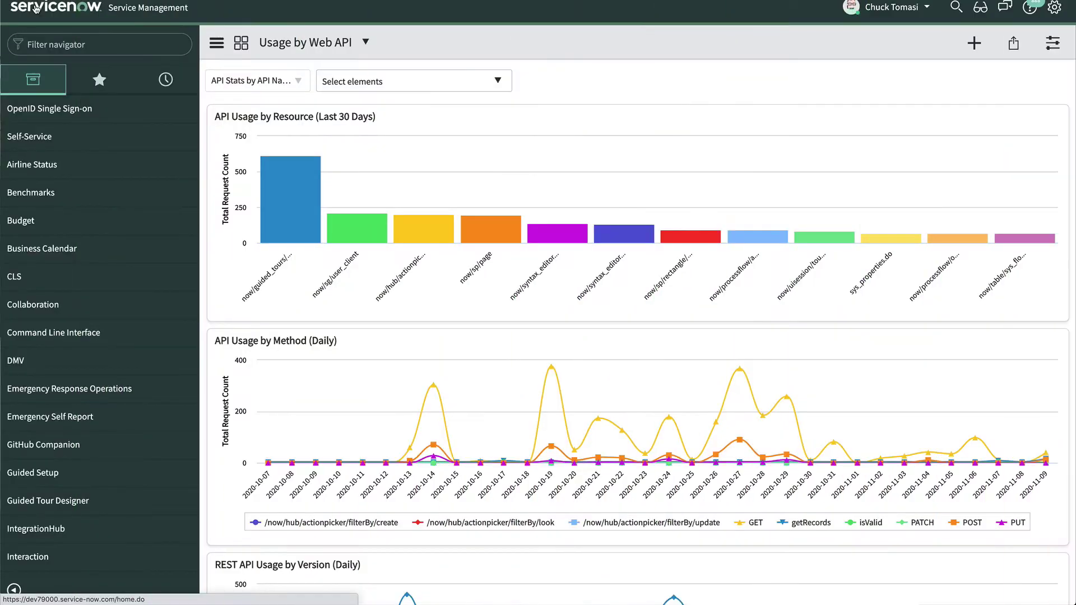
Find 'guided setup' in the navigator and start the ITOM Guided Setup
{"action": "left_click", "coordinate": [81, 44]}
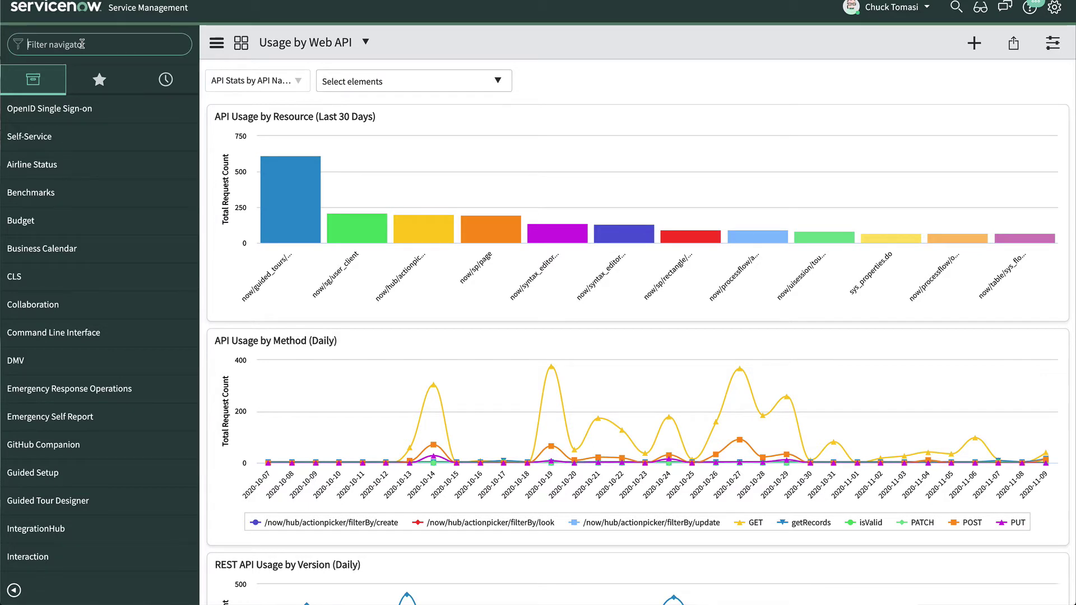
{"action": "type", "text": "guided setup"}
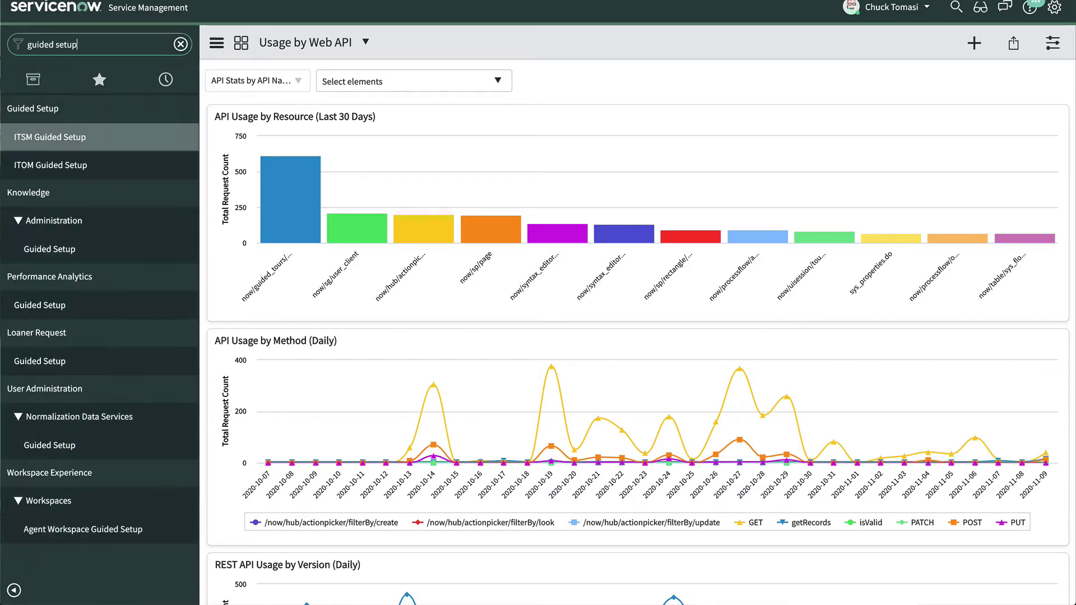
{"action": "left_click", "coordinate": [53, 171]}
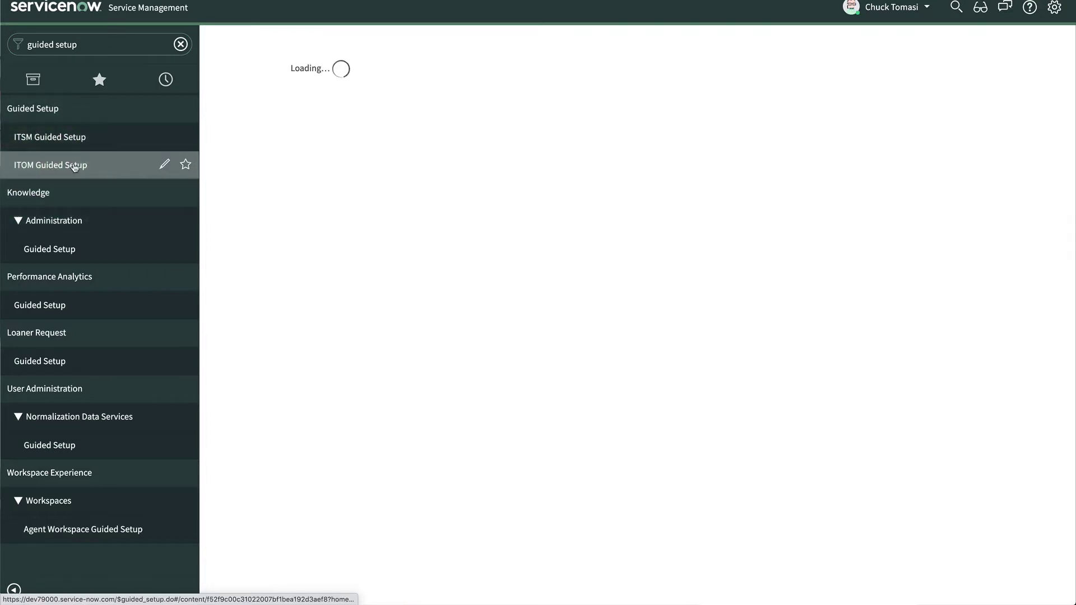
{"action": "left_click", "coordinate": [1017, 100]}
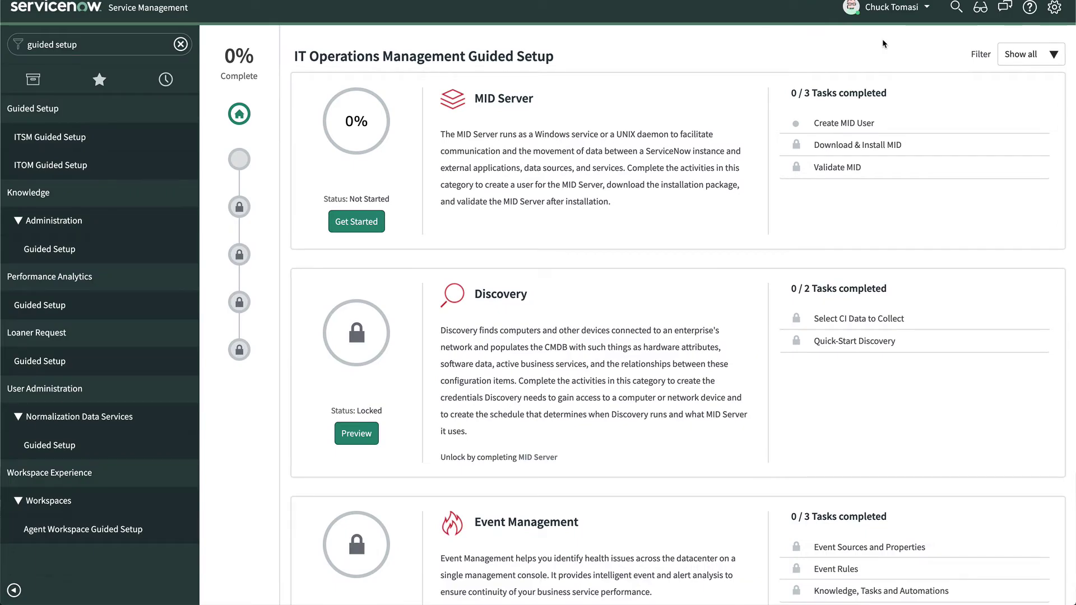
Create MID Server user mid.demo with a confirmed password and mark Create MID User complete
{"action": "left_click", "coordinate": [845, 124]}
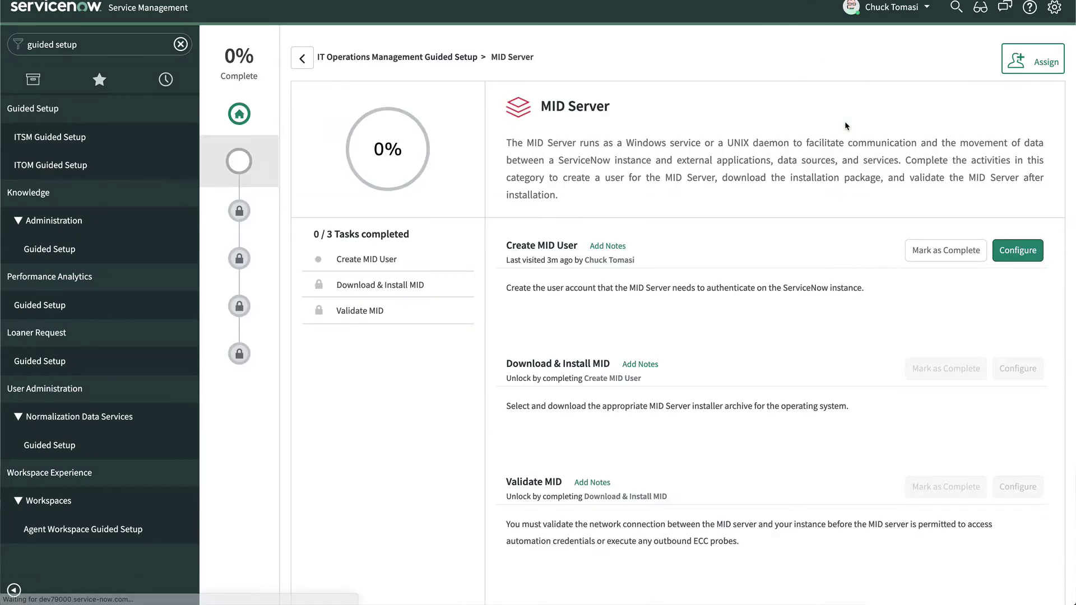
{"action": "left_click", "coordinate": [1018, 251]}
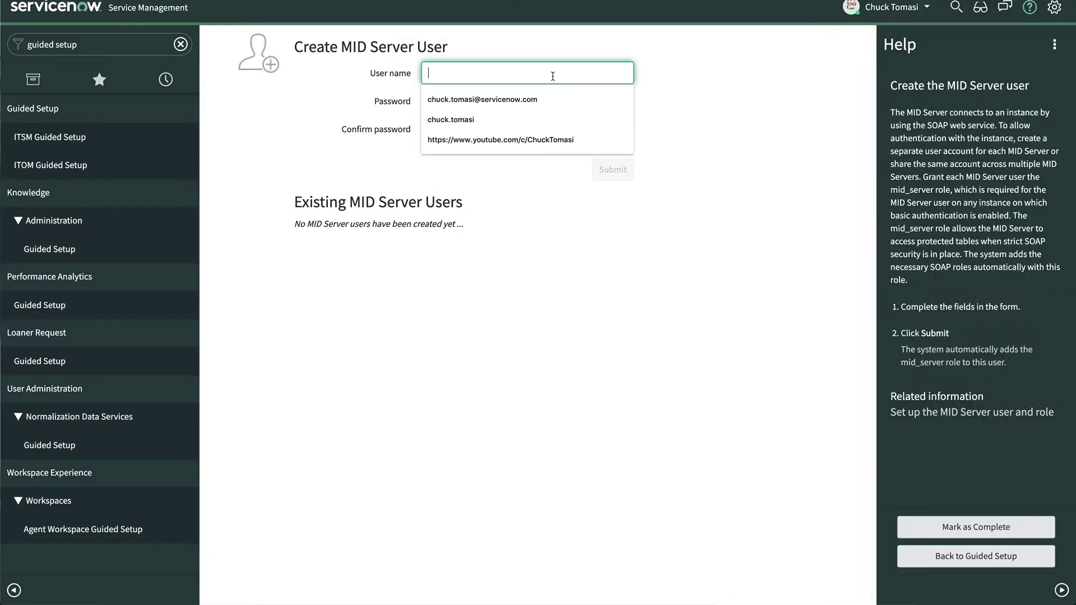
{"action": "type", "text": "mid.demo"}
{"action": "key", "text": "Tab"}
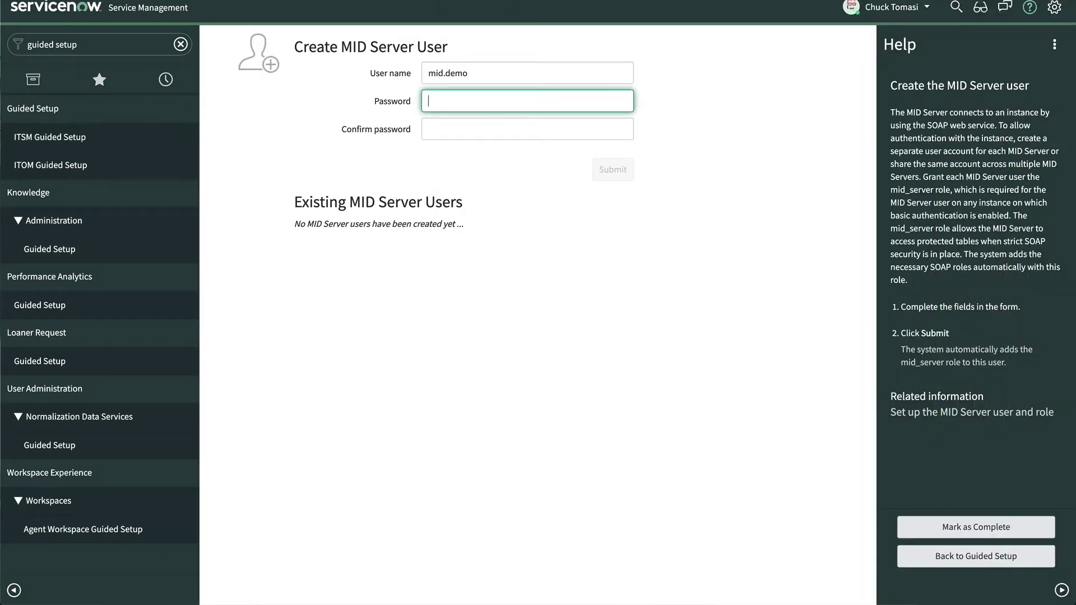
{"action": "type", "text": "Password1!"}
{"action": "key", "text": "Tab"}
{"action": "type", "text": "Password"}
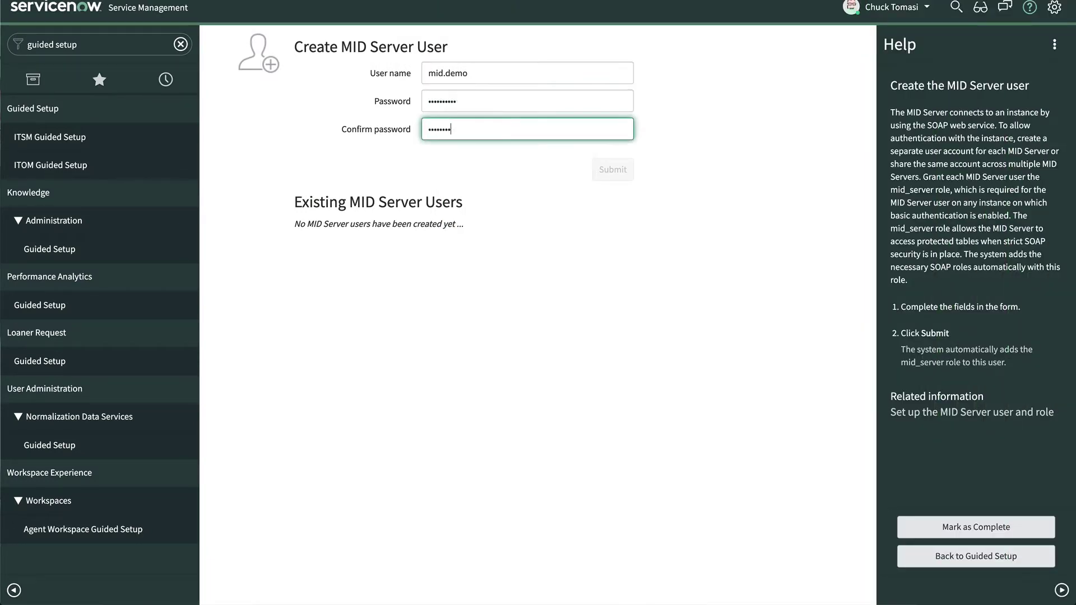
{"action": "type", "text": "1!"}
{"action": "left_click", "coordinate": [614, 170]}
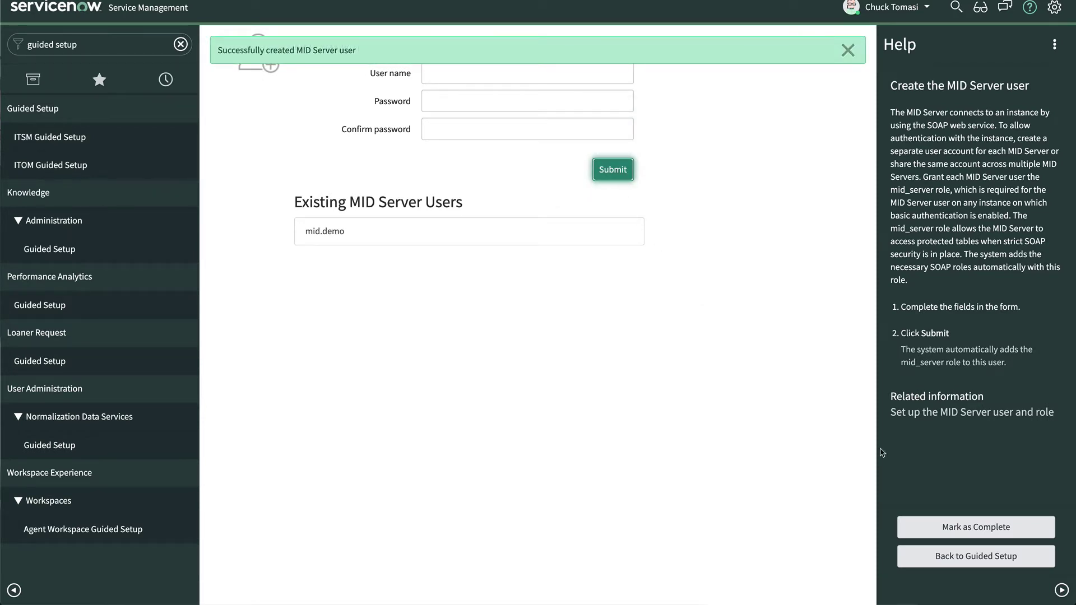
{"action": "left_click", "coordinate": [977, 527]}
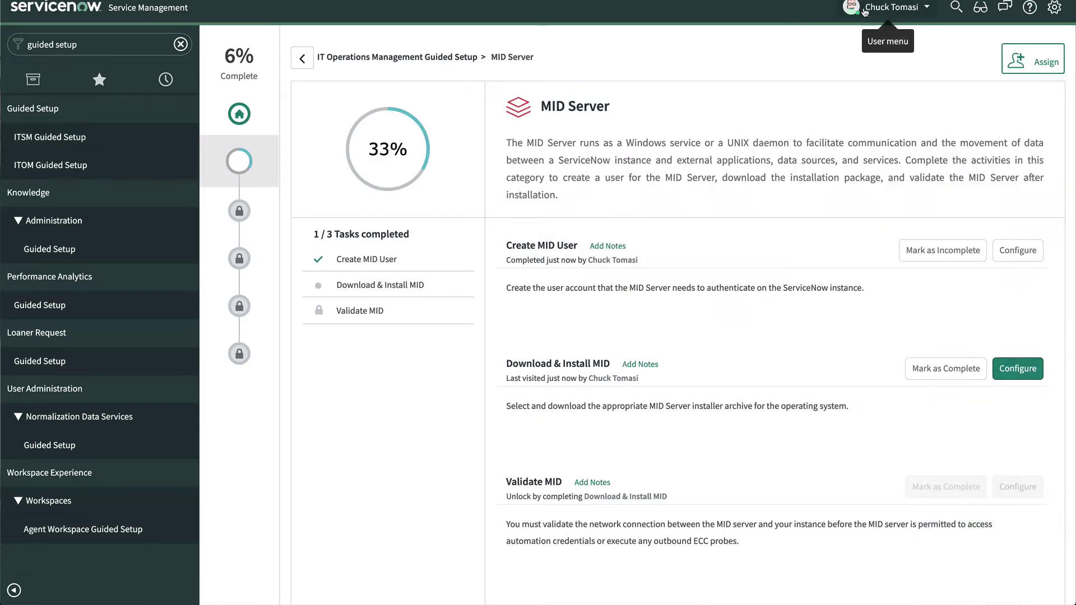
Download the Linux 32-bit MID Server installer from the Download & Install MID task
{"action": "left_click", "coordinate": [1017, 368]}
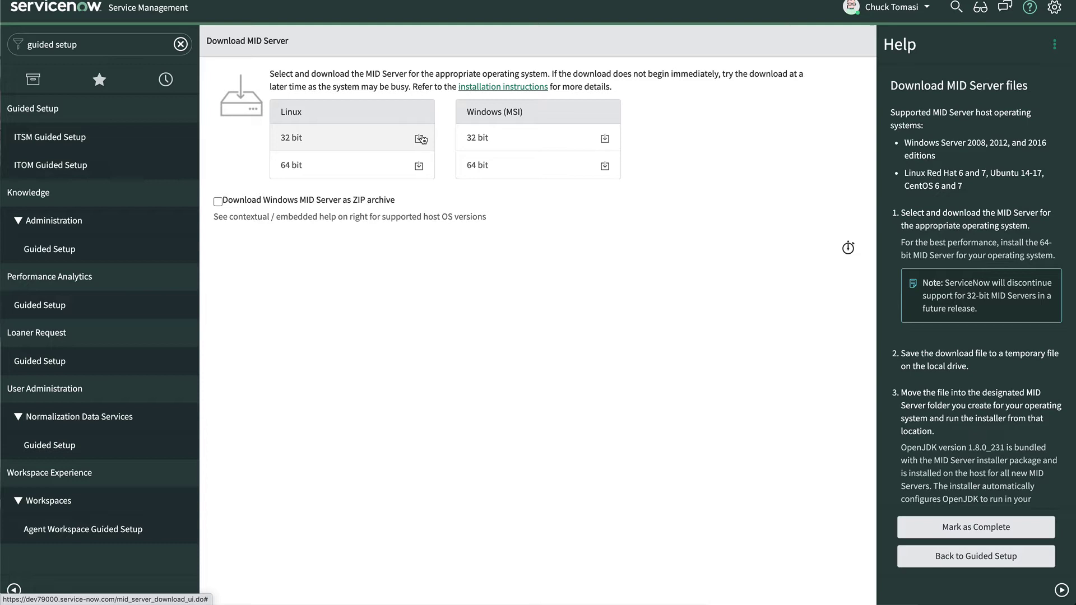
{"action": "left_click", "coordinate": [419, 138]}
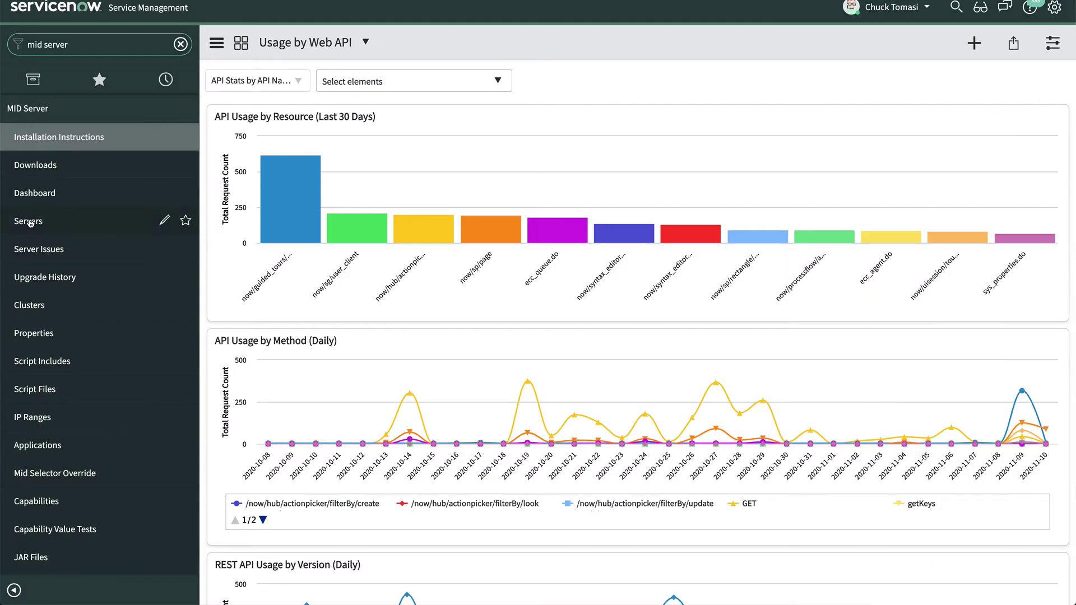
Validate the mid1 MID Server, allowing all applications, capabilities and IP ranges
{"action": "left_click", "coordinate": [30, 222]}
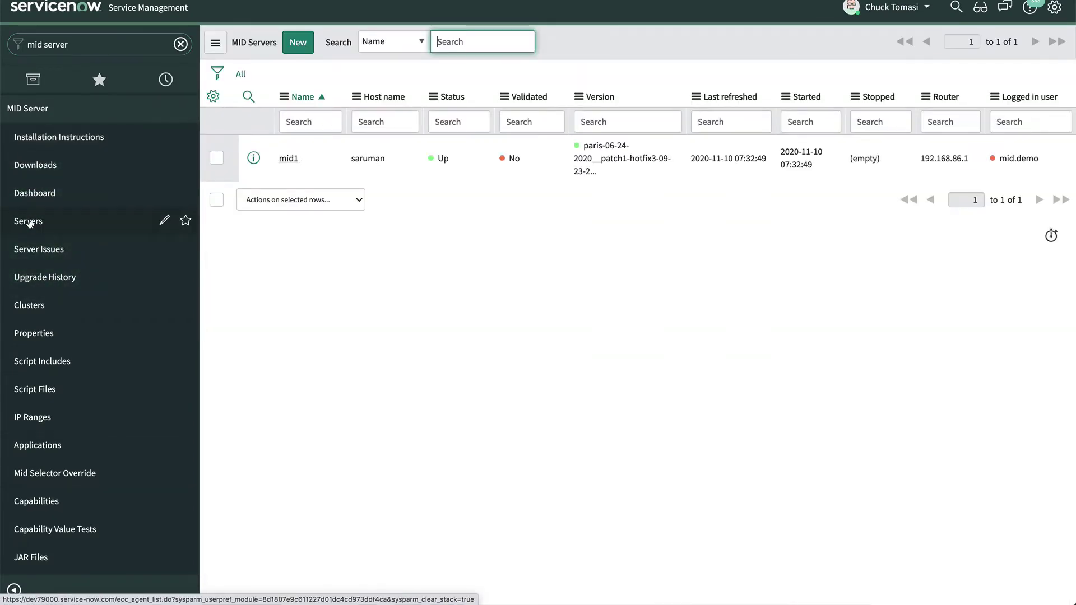
{"action": "left_click", "coordinate": [291, 162]}
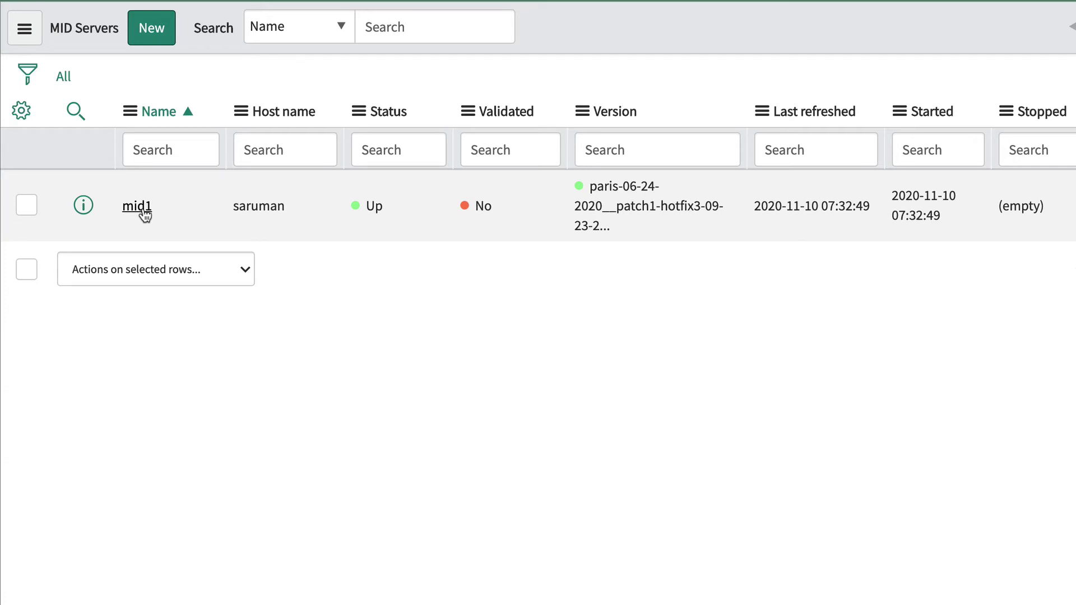
{"action": "left_click", "coordinate": [140, 208]}
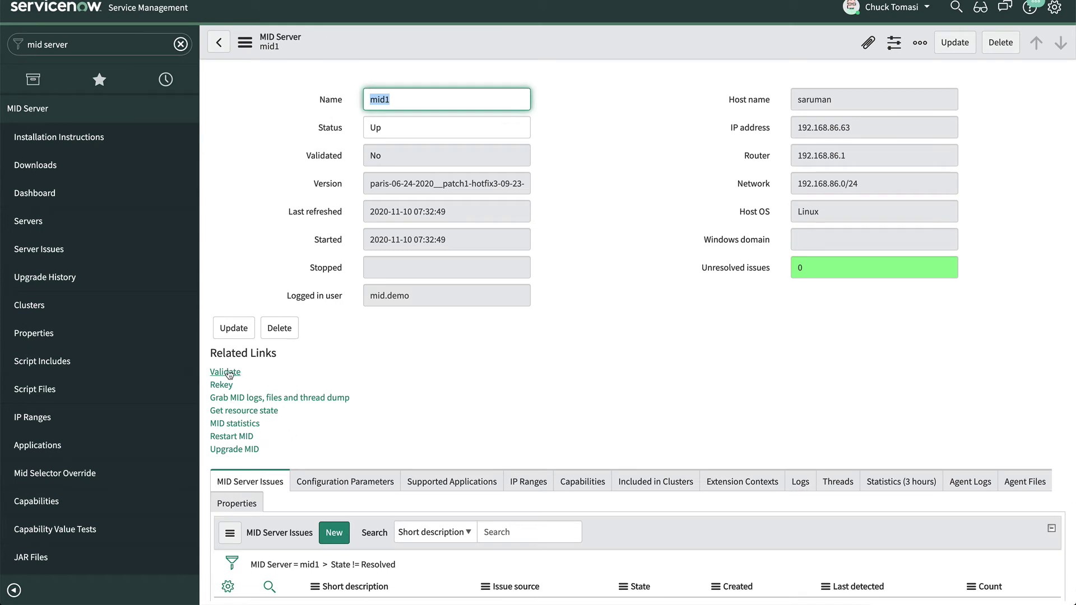
{"action": "left_click", "coordinate": [224, 371]}
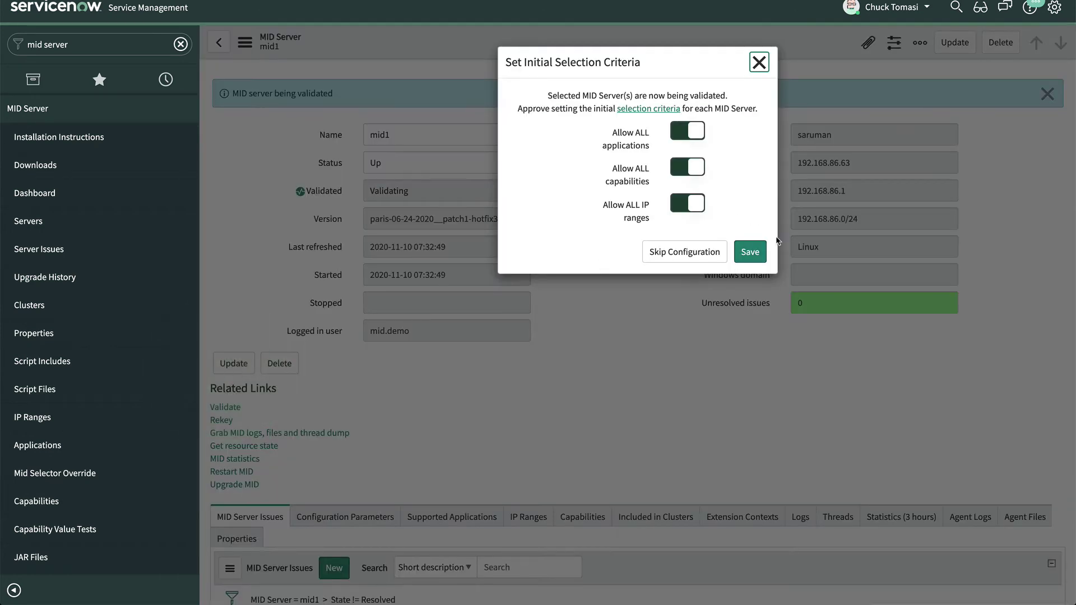
{"action": "left_click", "coordinate": [756, 253]}
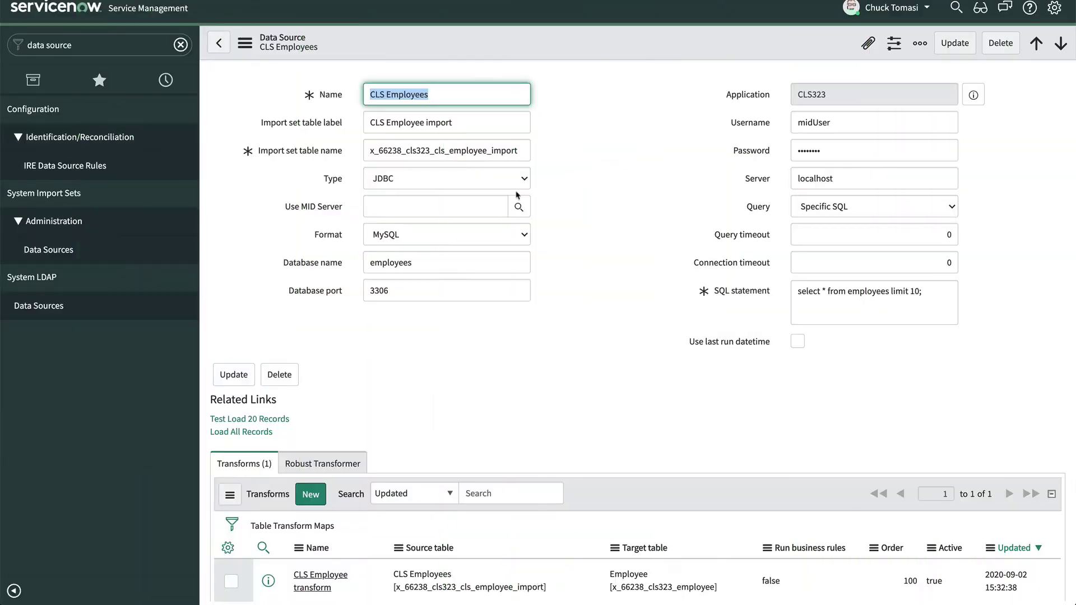
Set Use MID Server to mid1 on the CLS Employees data source and save, staying on the record
{"action": "left_click", "coordinate": [473, 203]}
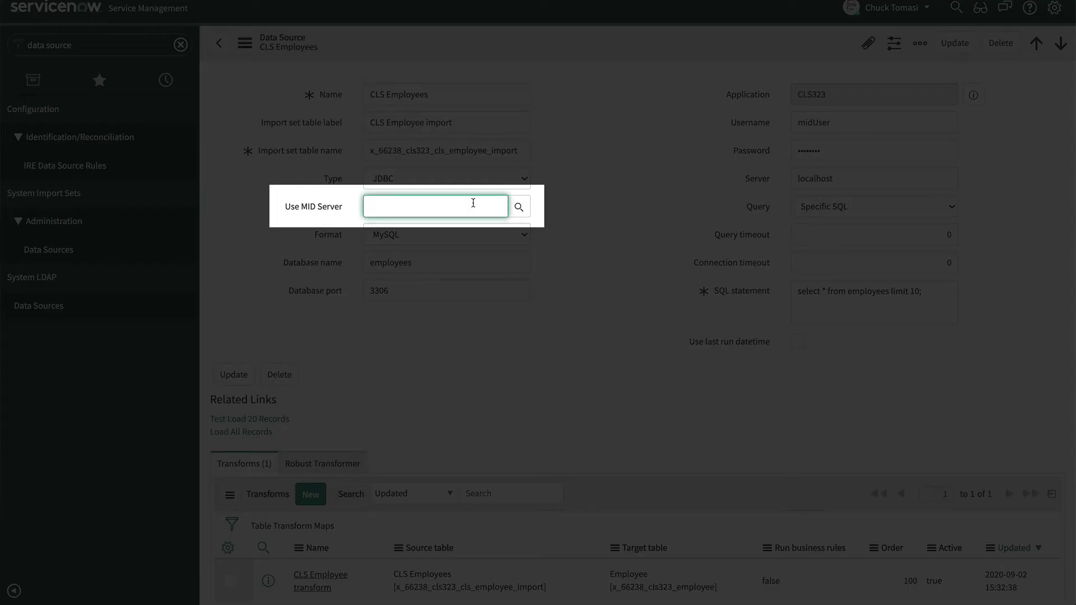
{"action": "type", "text": "mid1"}
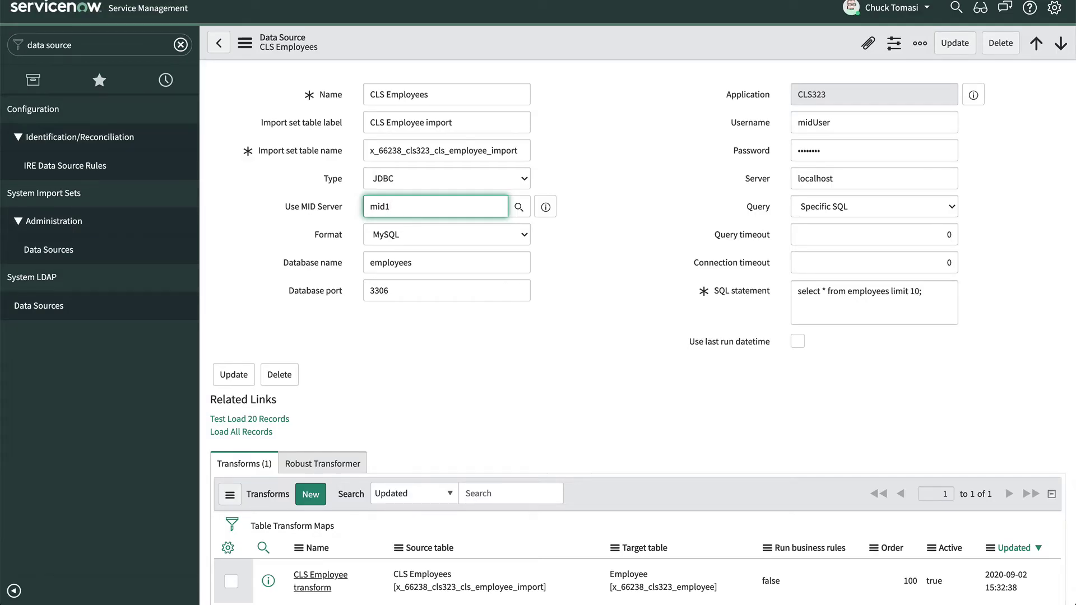
{"action": "left_click", "coordinate": [247, 45]}
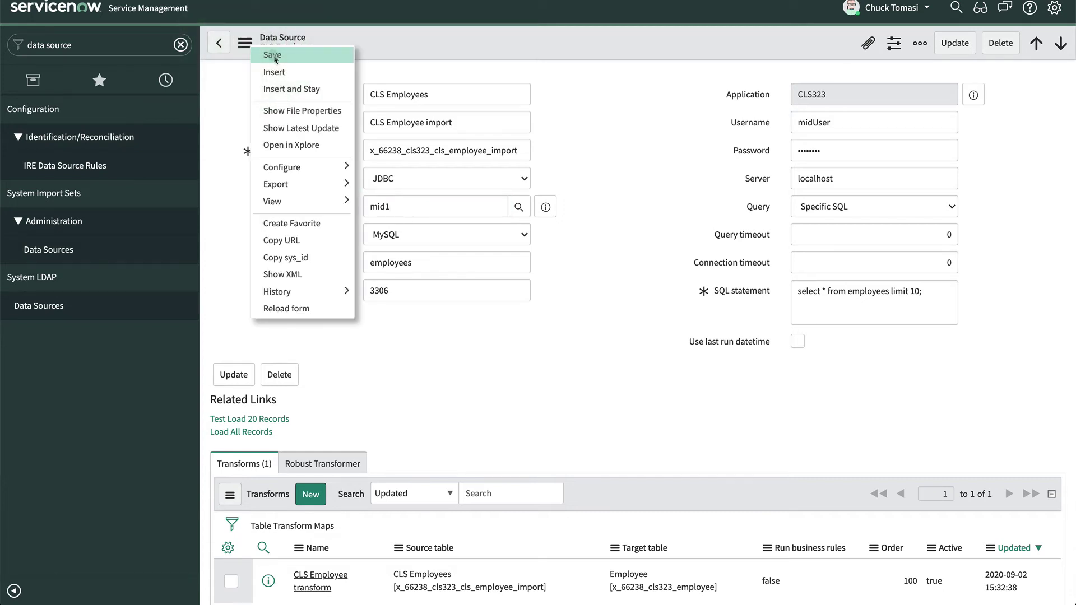
{"action": "left_click", "coordinate": [274, 55]}
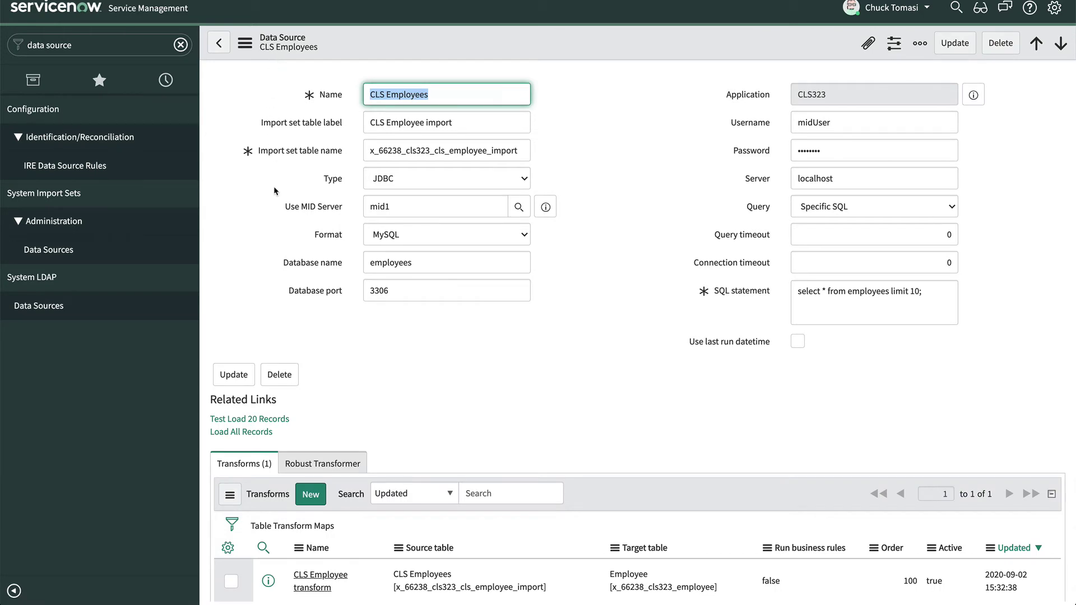
{"action": "scroll", "coordinate": [363, 369], "scroll_direction": "down", "scroll_amount": 1}
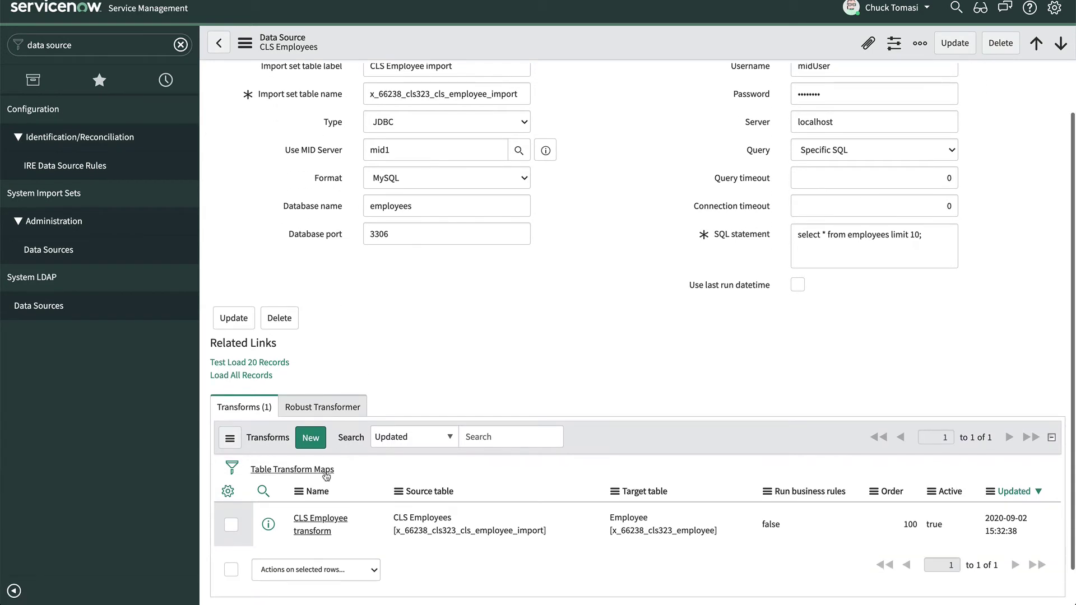
{"action": "left_click", "coordinate": [320, 518]}
{"action": "scroll", "coordinate": [334, 333], "scroll_direction": "down", "scroll_amount": 2}
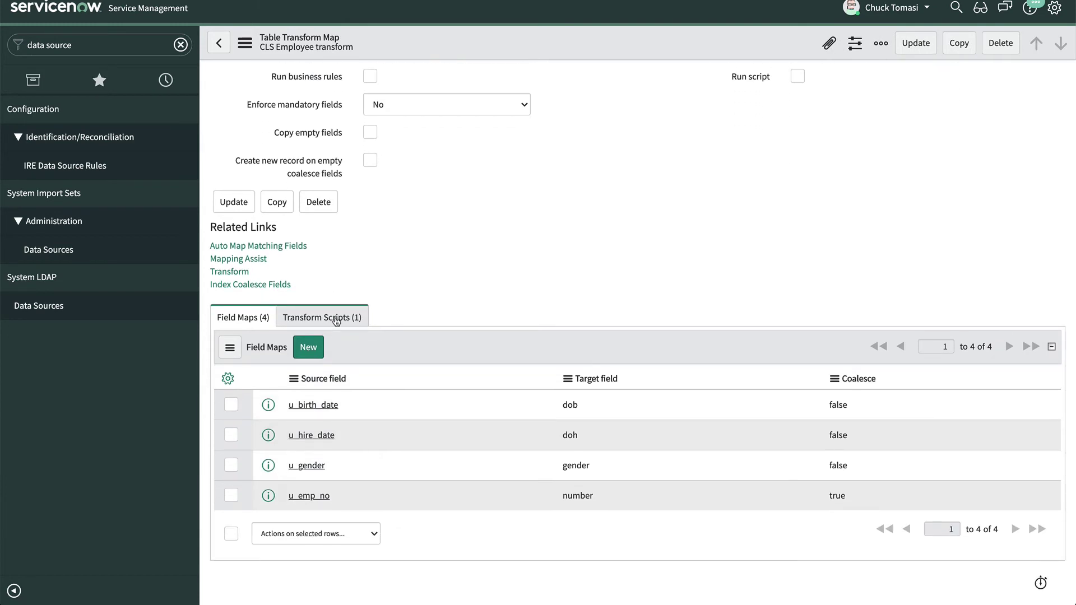
{"action": "left_click", "coordinate": [336, 319]}
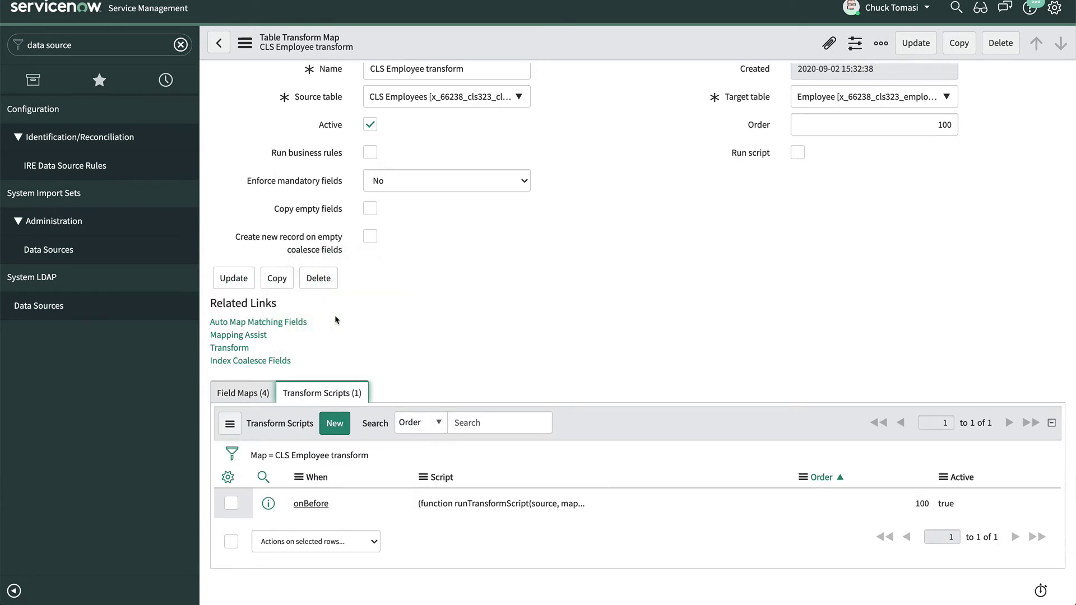
{"action": "left_click", "coordinate": [310, 503]}
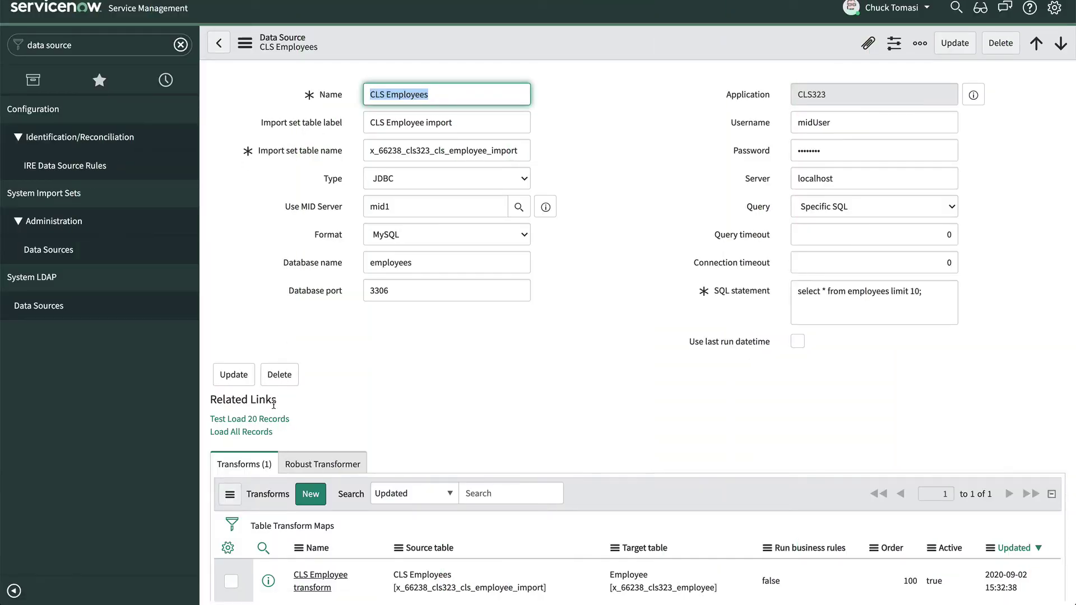
Test-load 20 records from CLS Employees, inserting 10, and proceed to Run Transform
{"action": "left_click", "coordinate": [269, 420]}
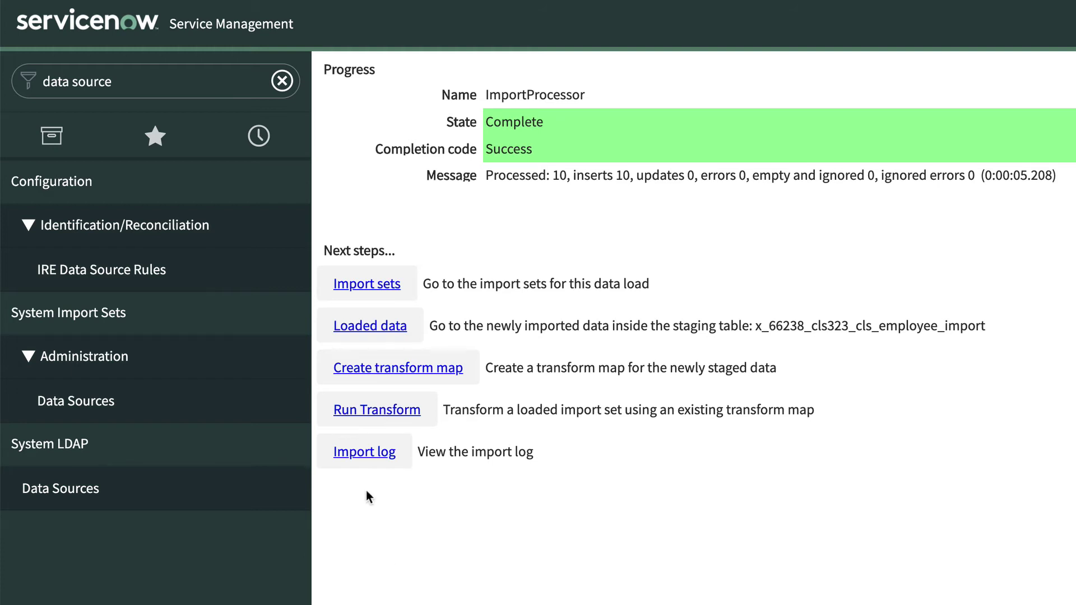
{"action": "left_click", "coordinate": [365, 412]}
Transform import set ISET0010387 into the Employees table
{"action": "left_click", "coordinate": [375, 468]}
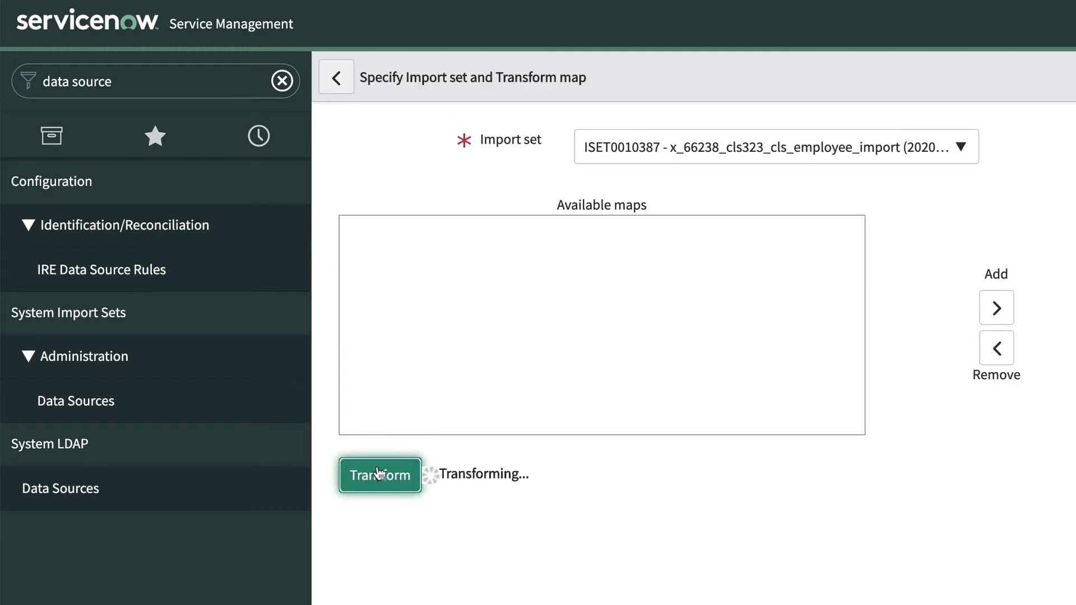